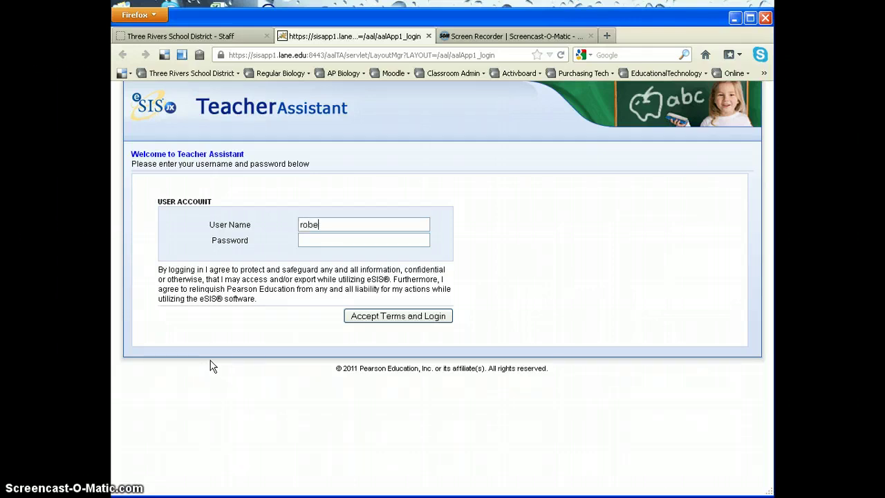
# - Log in to eSIS Teacher Assistant with the teacher's username and password
pyautogui.write('saunders')
pyautogui.press('Return')
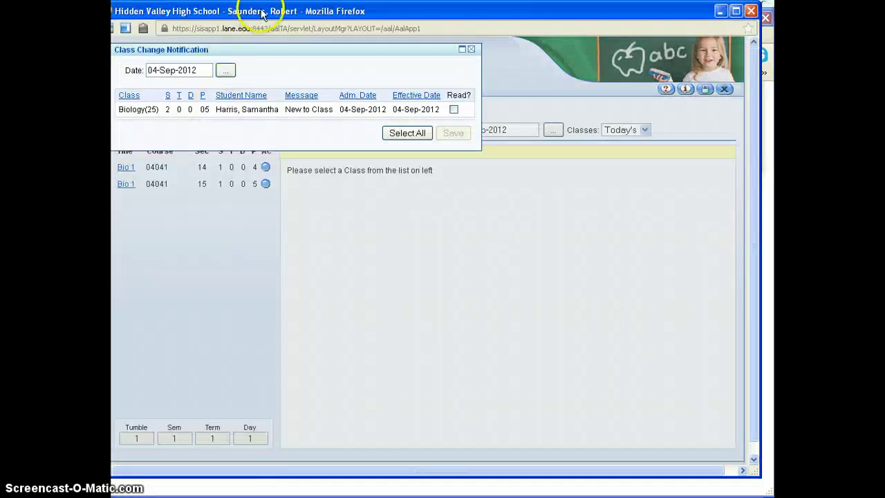
# - Mark the Biology(25) class change notice as read, close it, and go to My Preferences
pyautogui.moveTo(260, 11)
pyautogui.mouseDown()
pyautogui.moveTo(263, 25)
pyautogui.moveTo(273, 20)
pyautogui.mouseUp()
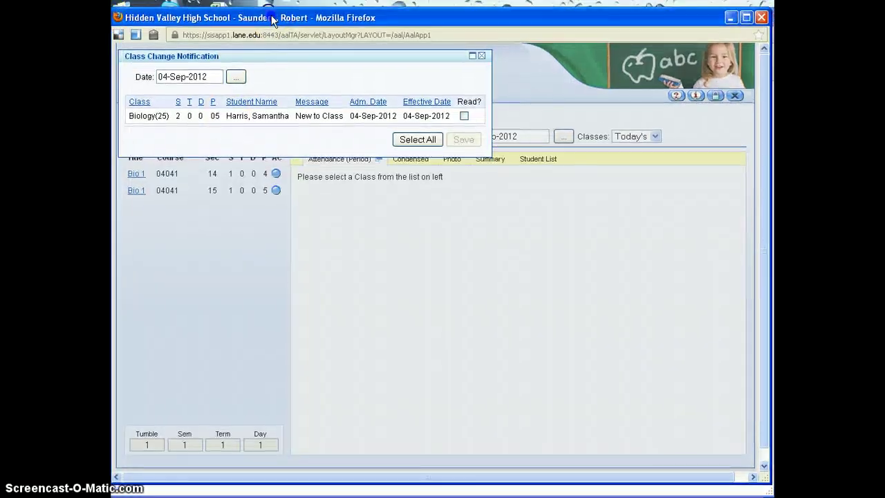
pyautogui.click(464, 115)
pyautogui.click(463, 139)
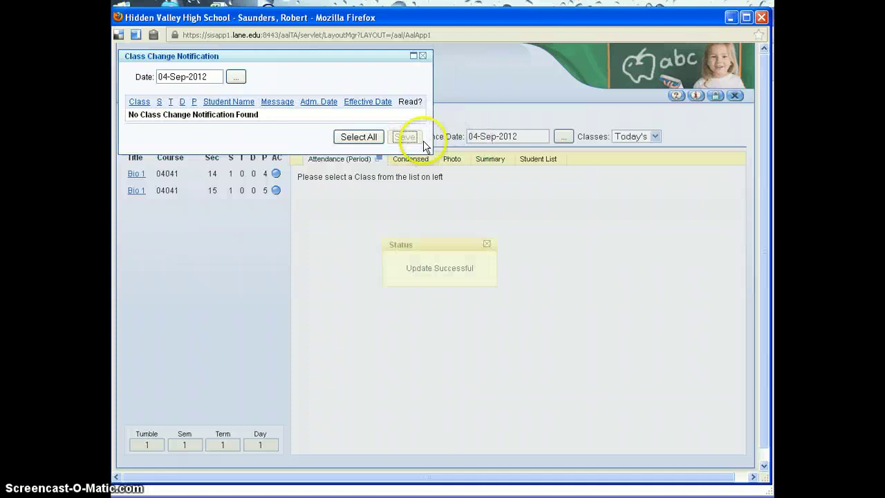
pyautogui.click(423, 56)
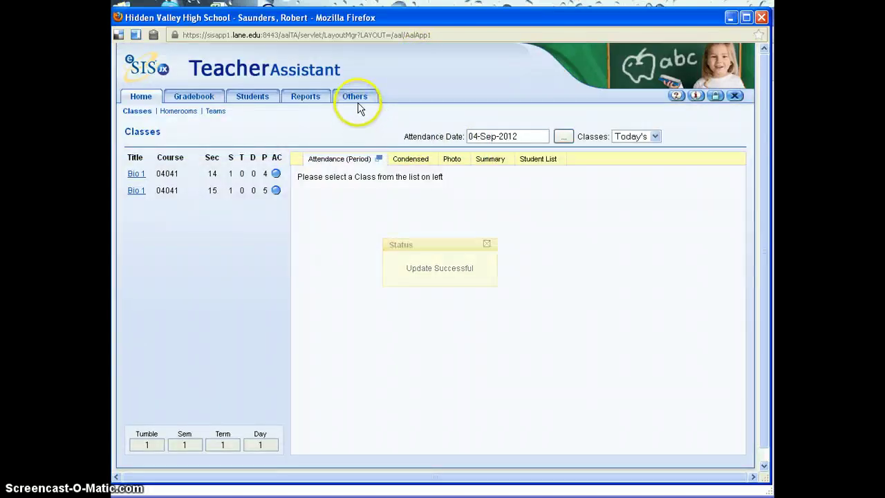
pyautogui.click(357, 100)
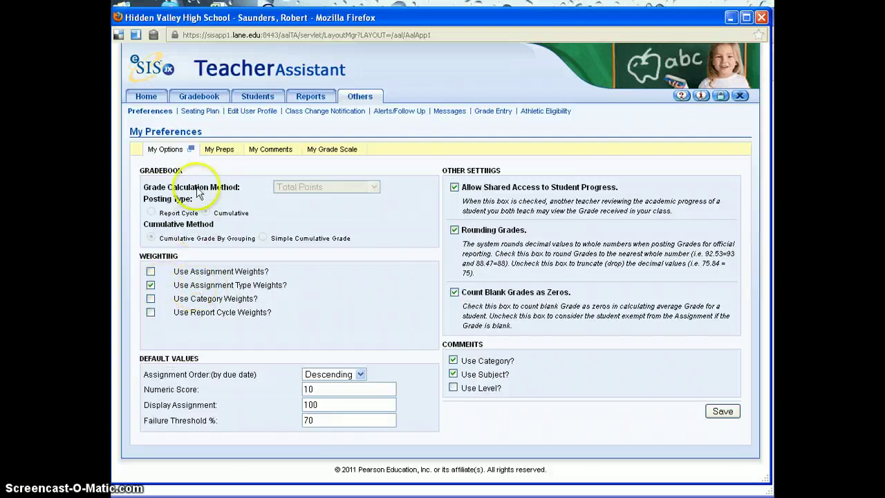
# - Show the Biology prep under My Preps and its list of assignment types to add
pyautogui.click(218, 149)
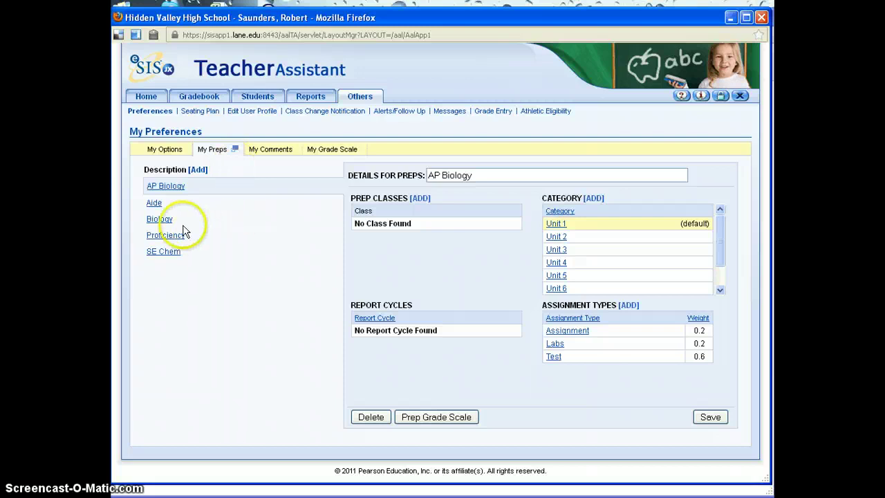
pyautogui.click(160, 219)
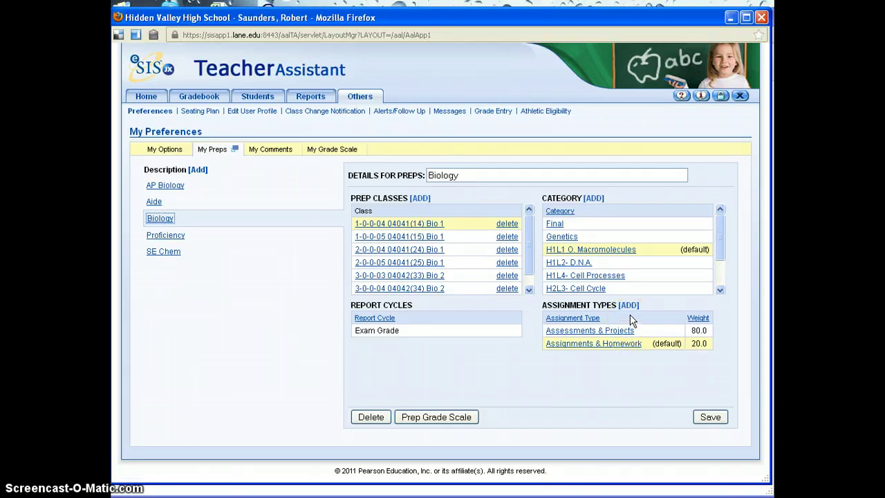
pyautogui.click(629, 306)
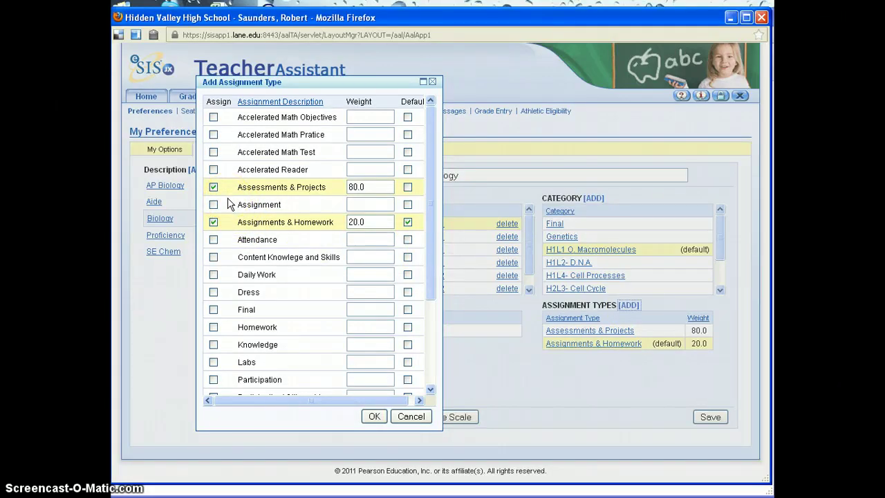
# - Tick Content Knowlege and Skills and Participation/ Citizenship as Biology assignment types
pyautogui.click(214, 258)
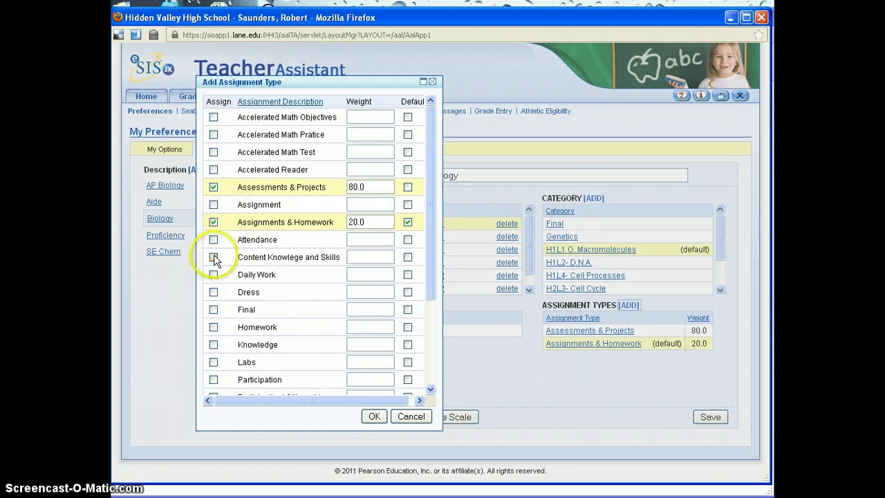
pyautogui.click(224, 258)
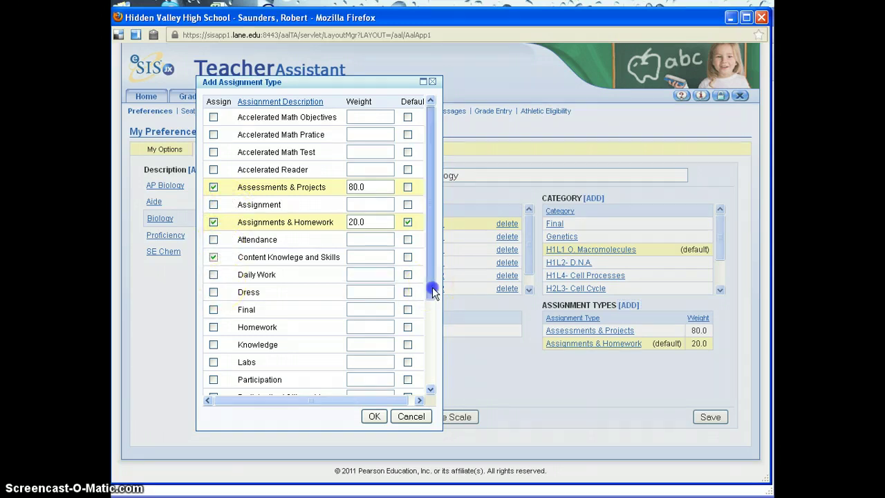
pyautogui.moveTo(432, 287); pyautogui.dragTo(432, 319)
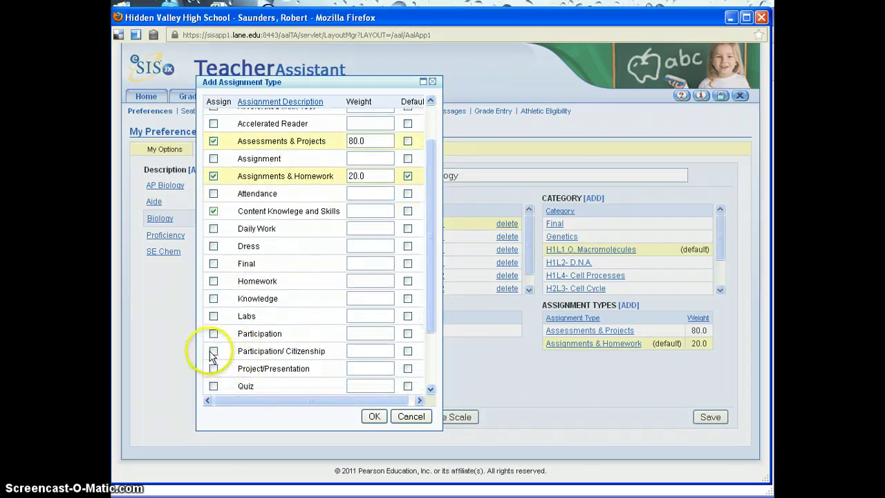
pyautogui.click(214, 352)
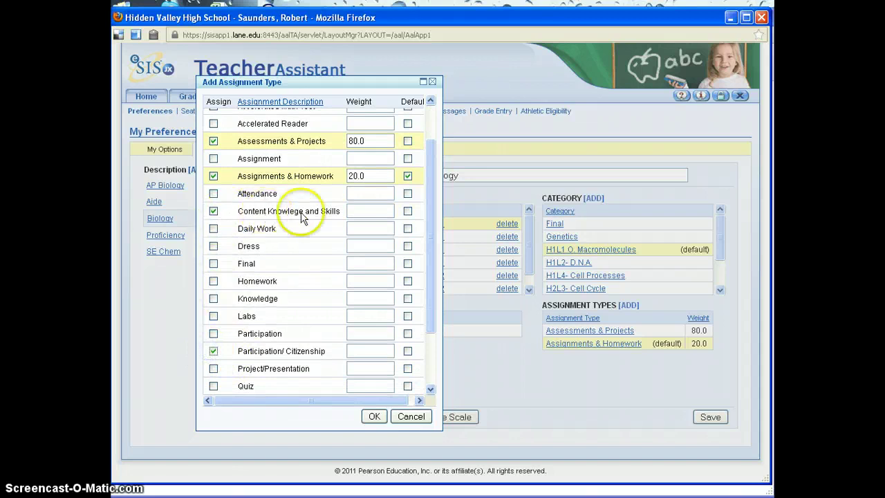
# - Blank the old 80 and 20 weights and untick Assessments & Projects
pyautogui.moveTo(367, 176); pyautogui.dragTo(307, 176)
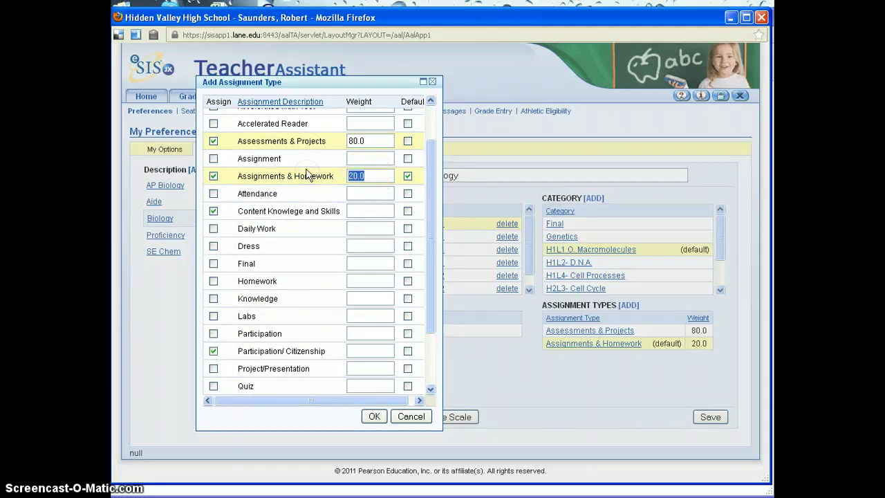
pyautogui.moveTo(355, 143); pyautogui.dragTo(375, 139)
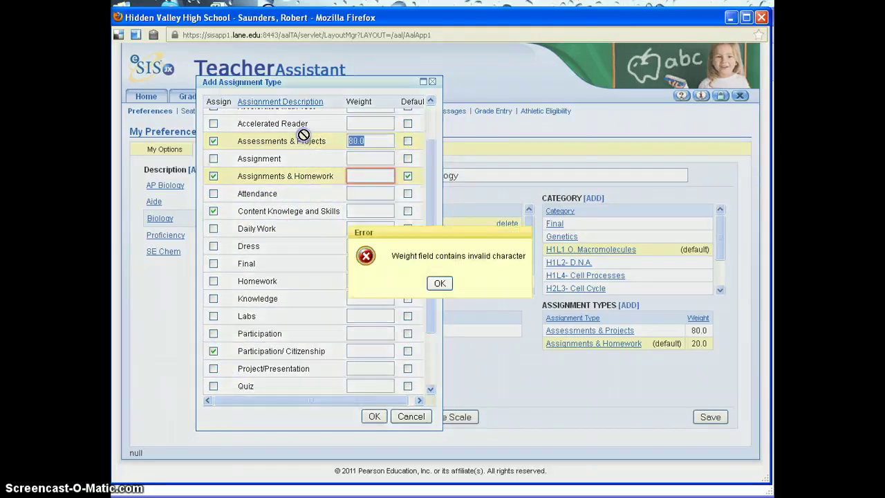
pyautogui.click(440, 284)
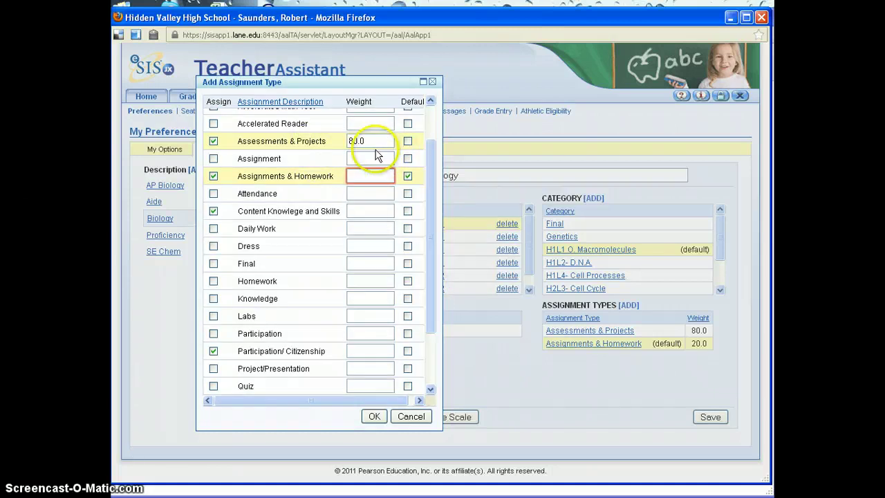
pyautogui.press('BackSpace')
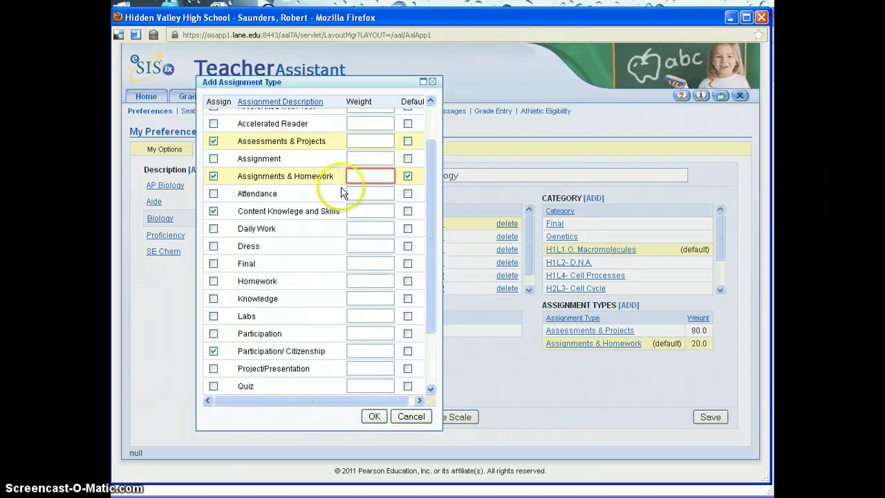
pyautogui.click(213, 159)
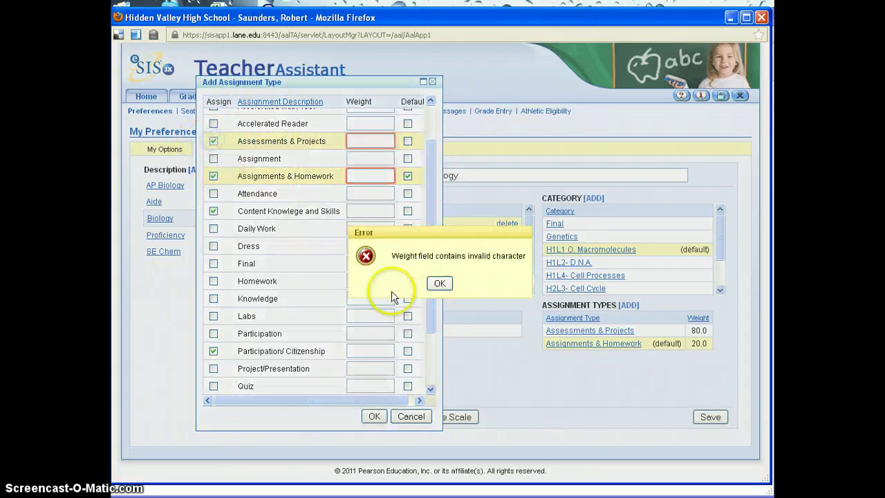
pyautogui.click(435, 287)
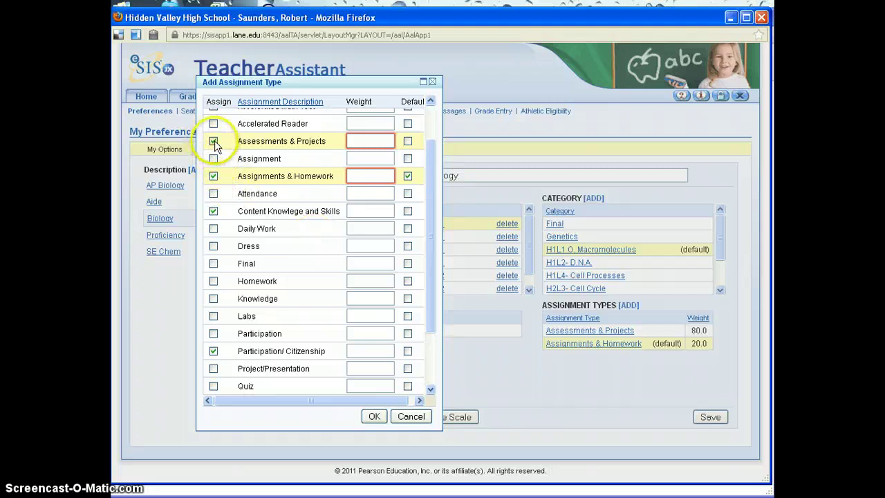
pyautogui.click(212, 176)
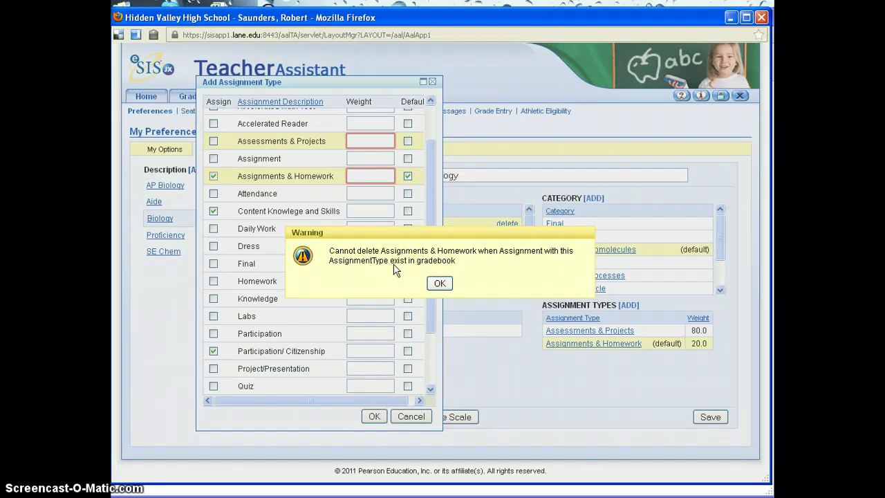
pyautogui.click(439, 282)
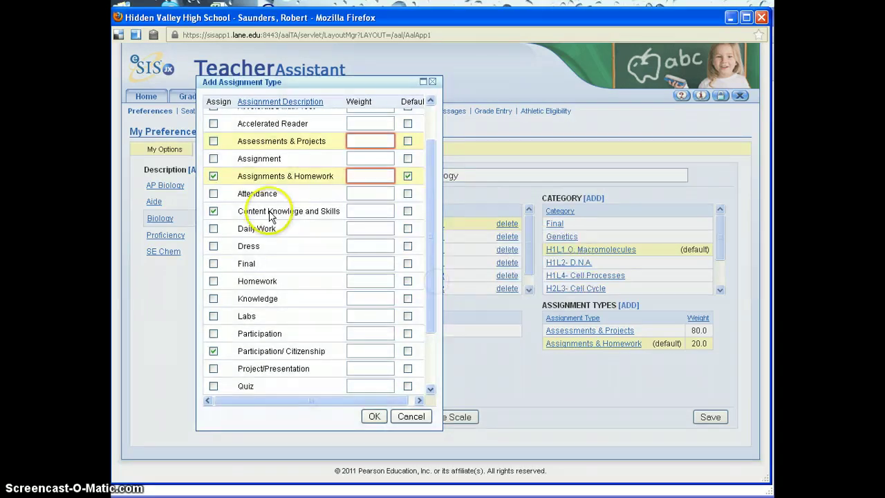
# - Weight Content Knowlege and Skills 80 and Participation/ Citizenship 20, save, and view the gradebook
pyautogui.click(354, 210)
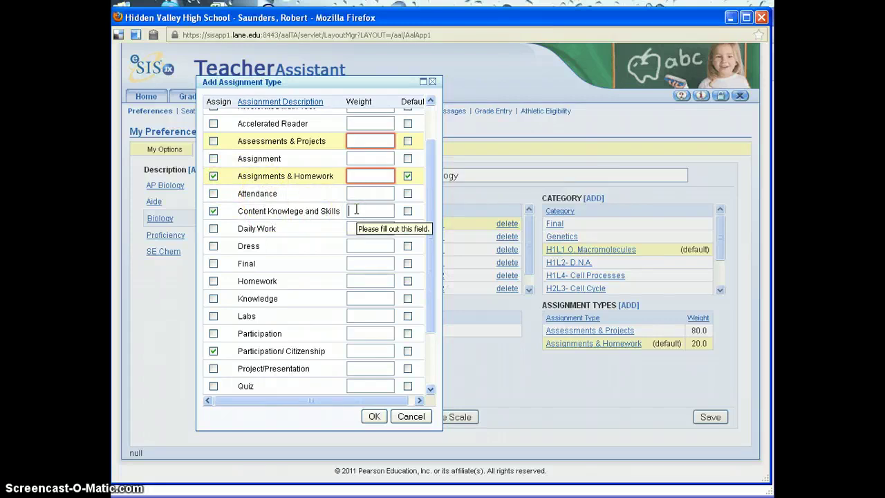
pyautogui.write('8')
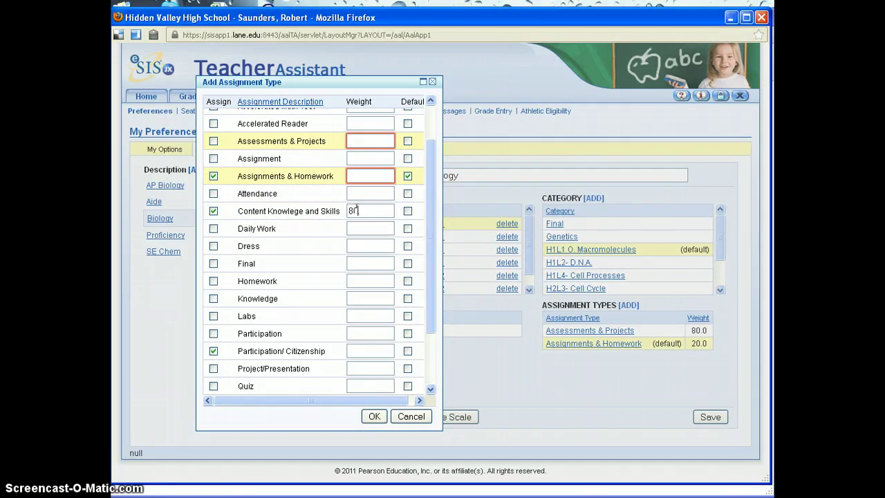
pyautogui.write('0')
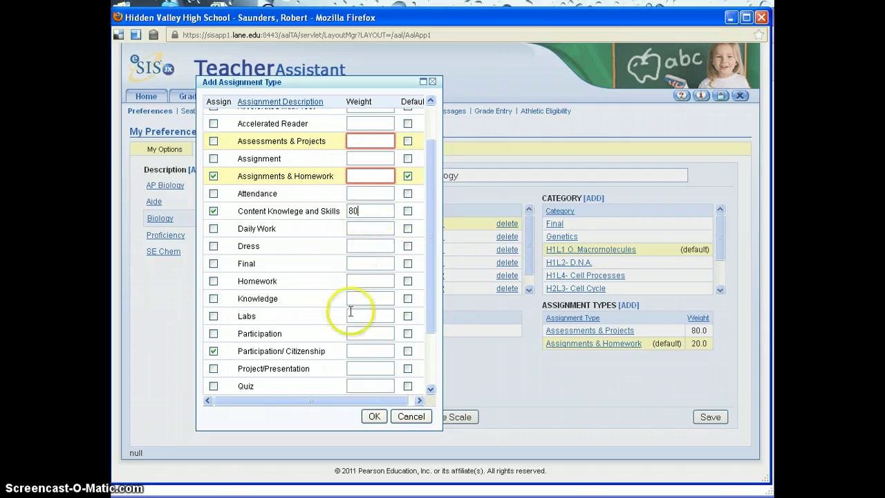
pyautogui.click(352, 353)
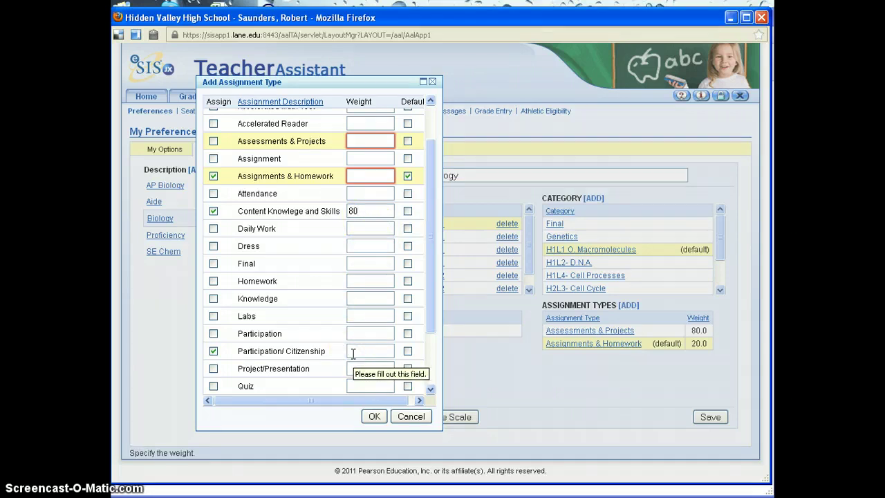
pyautogui.write('20')
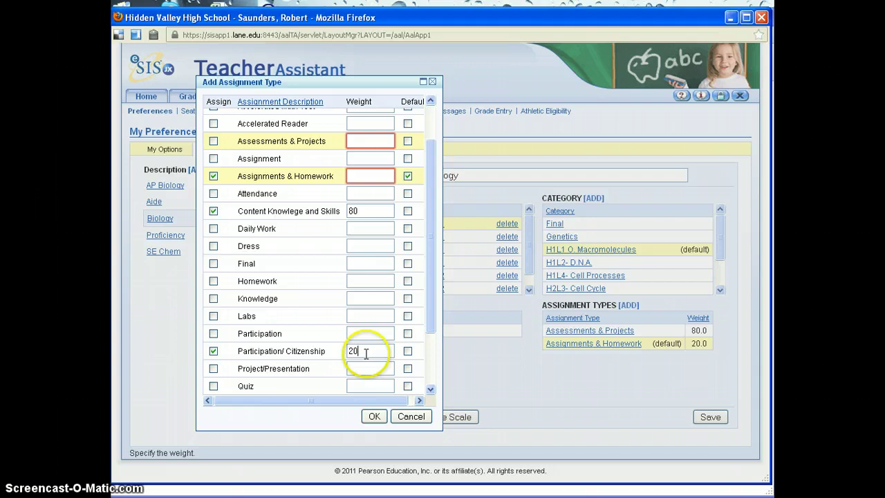
pyautogui.click(380, 416)
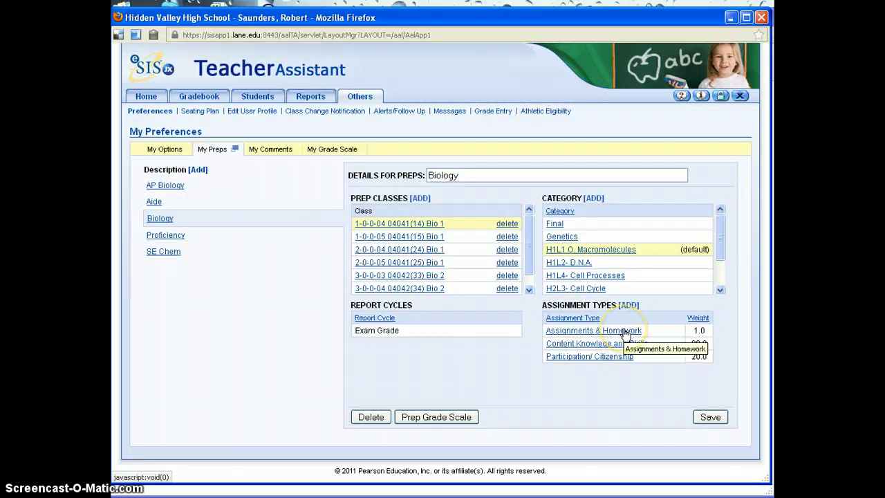
pyautogui.click(710, 417)
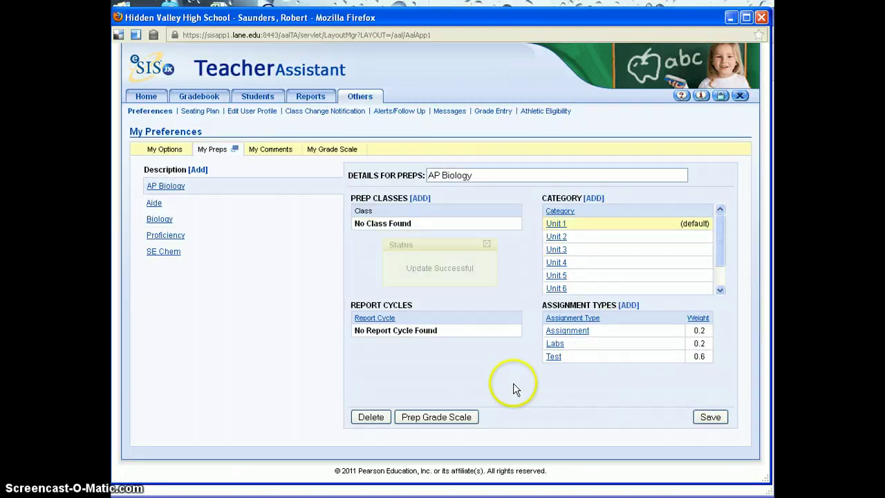
pyautogui.click(200, 98)
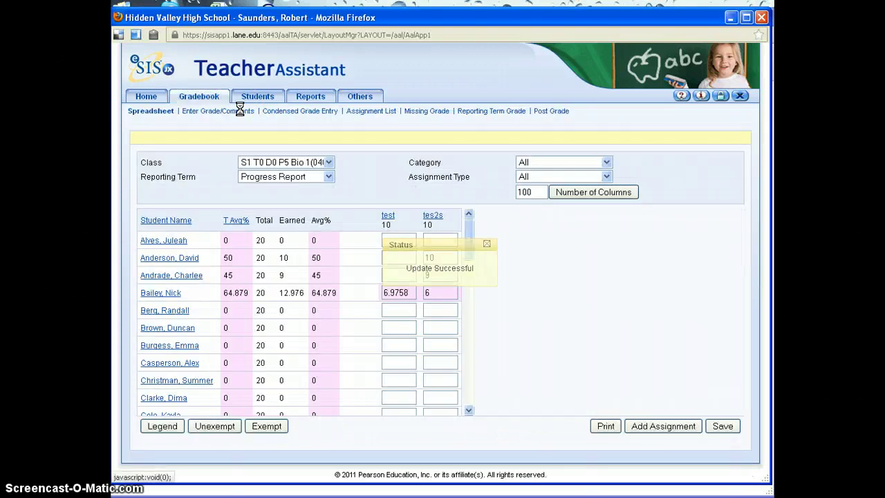
# - Change the test assignment's type to Participation/ Citizenship and save
pyautogui.click(389, 220)
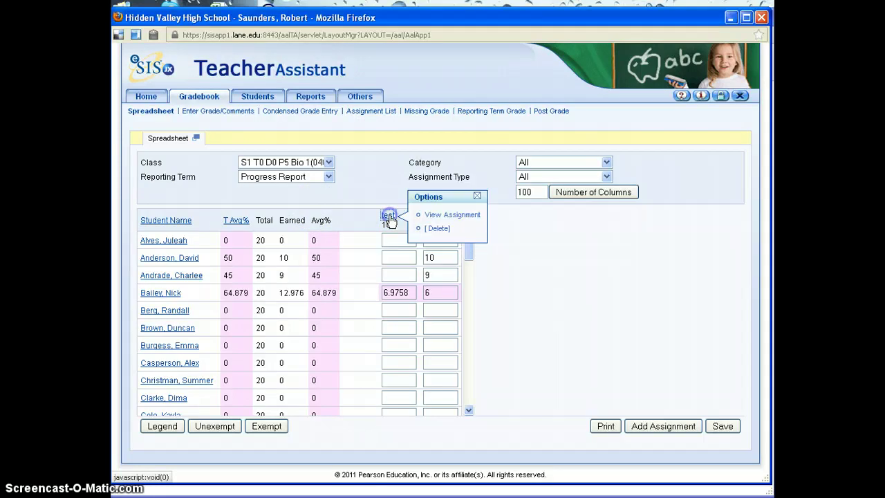
pyautogui.click(417, 212)
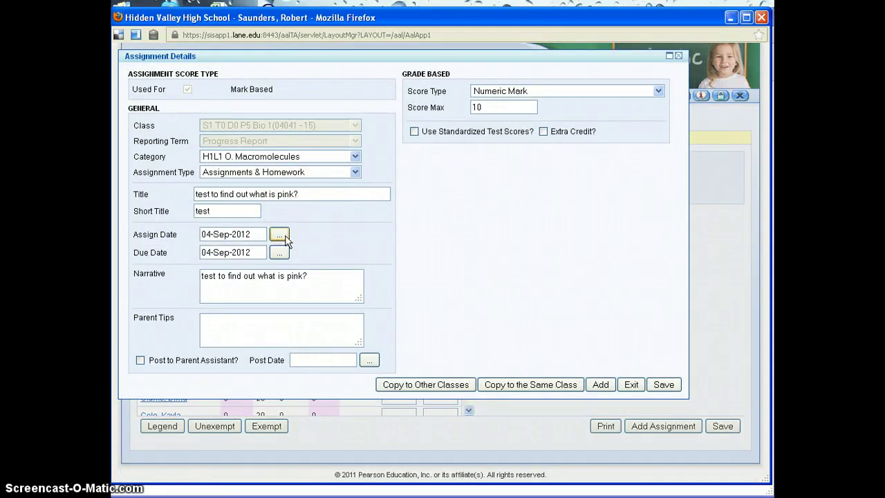
pyautogui.click(327, 173)
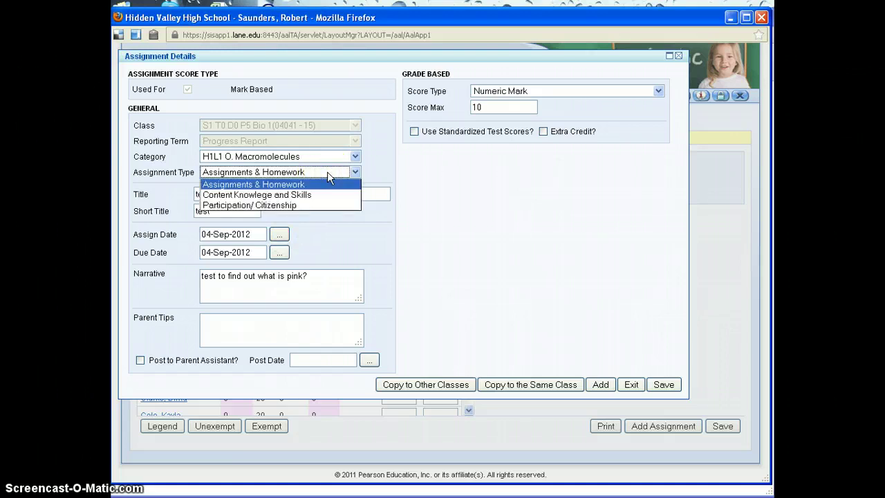
pyautogui.click(323, 206)
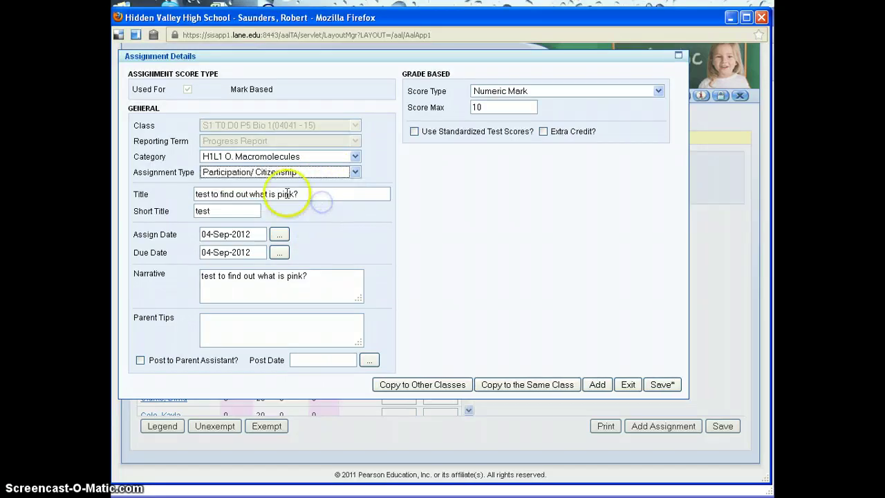
pyautogui.click(654, 385)
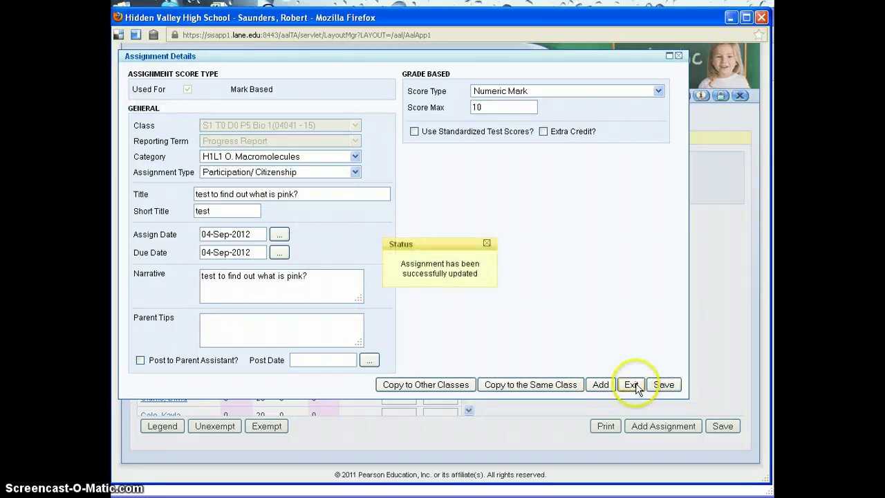
pyautogui.click(631, 386)
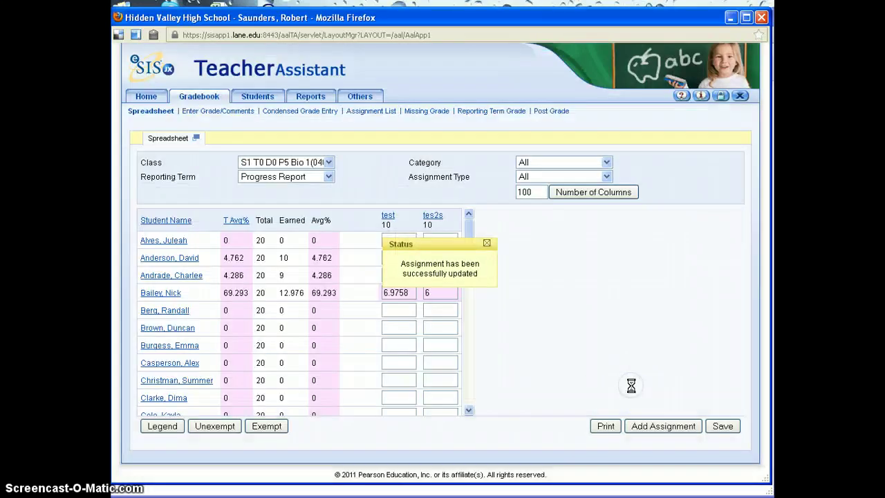
# - Change the tes2s assignment's type to Participation/ Citizenship and save
pyautogui.click(438, 217)
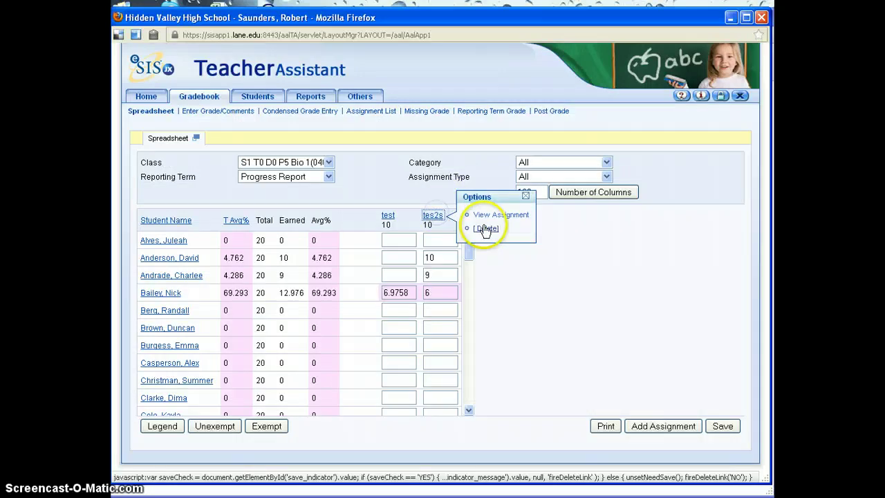
pyautogui.click(498, 215)
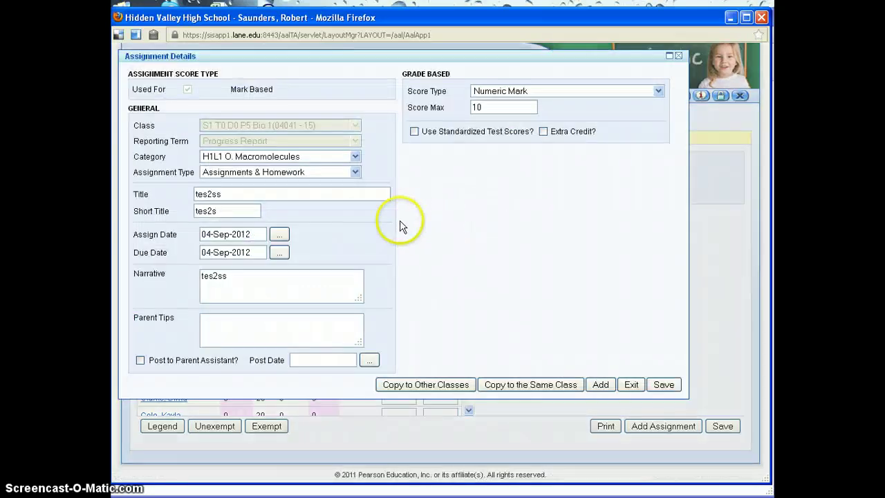
pyautogui.click(293, 173)
pyautogui.click(289, 204)
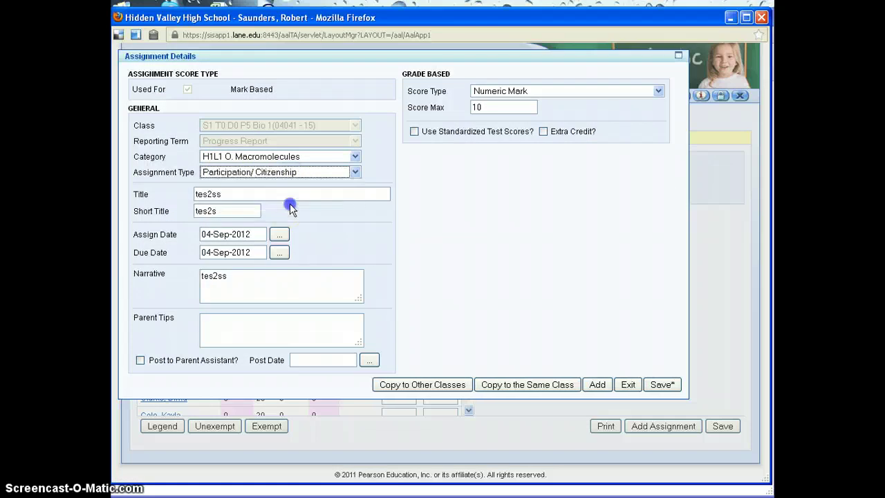
pyautogui.click(657, 384)
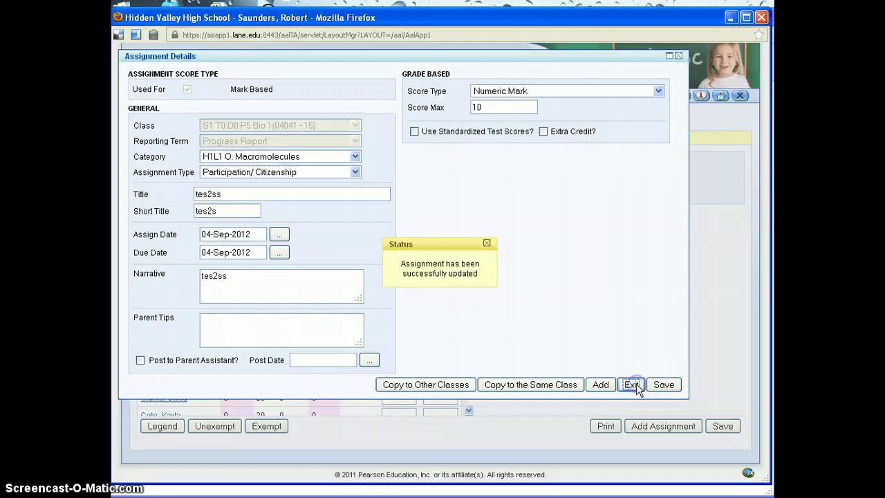
pyautogui.click(632, 384)
# - Check the P4 Bio 1 gradebook with Reporting Term set to All, then return to P5 Bio 1
pyautogui.click(328, 164)
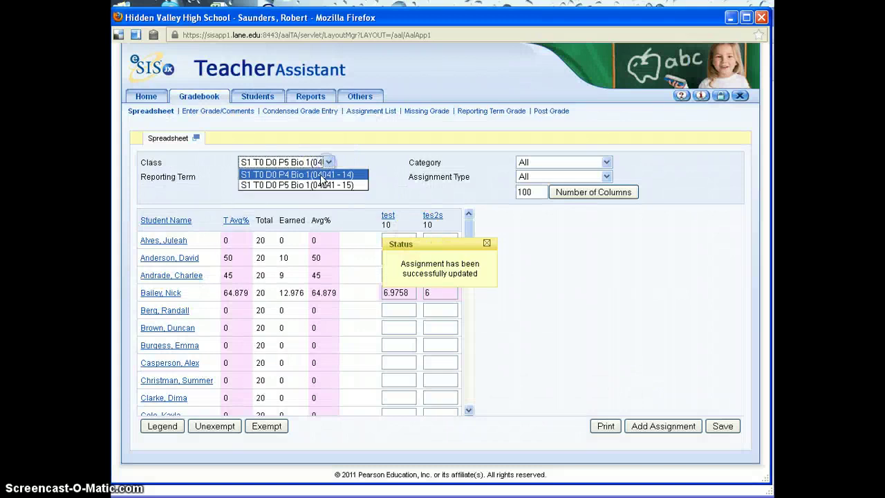
pyautogui.click(327, 185)
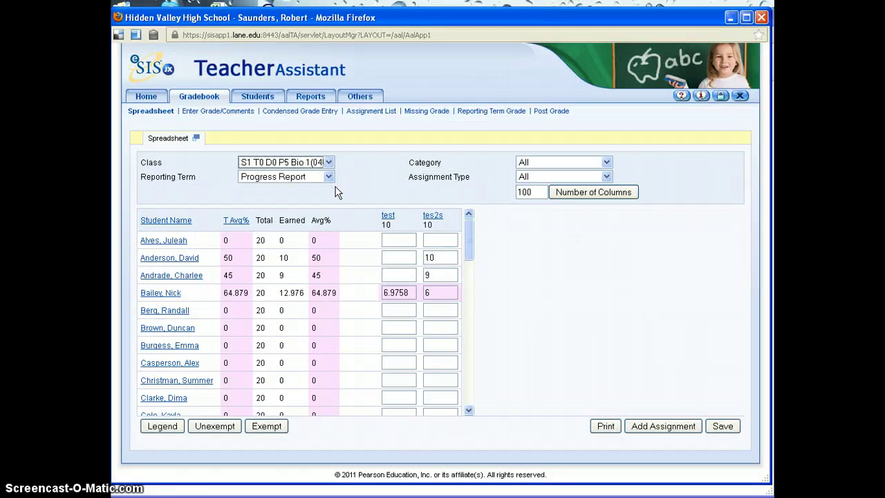
pyautogui.click(330, 168)
pyautogui.click(320, 172)
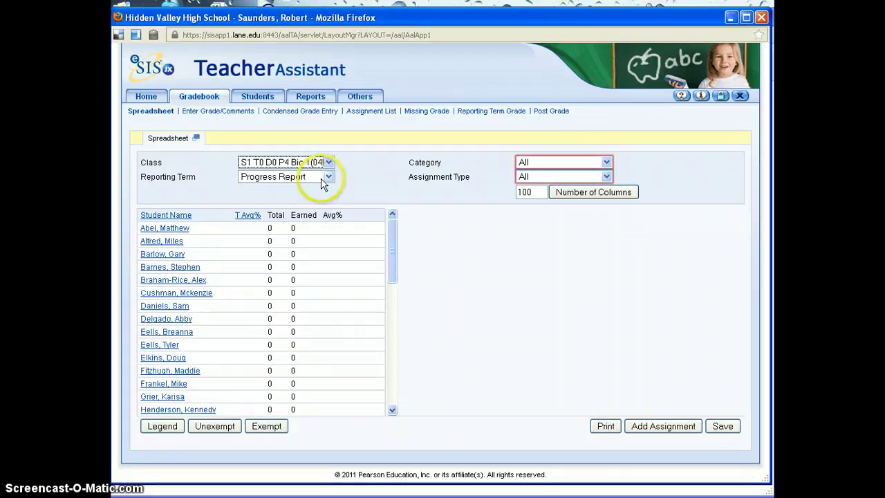
pyautogui.click(324, 180)
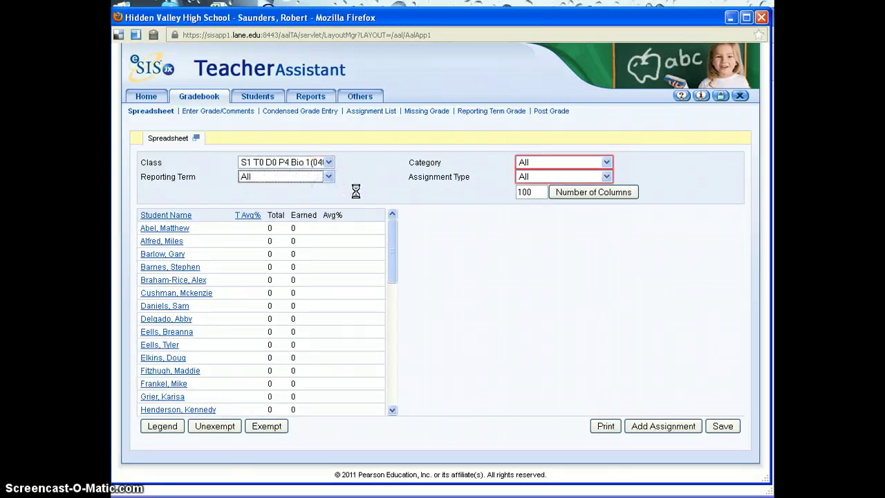
pyautogui.click(330, 167)
pyautogui.click(328, 184)
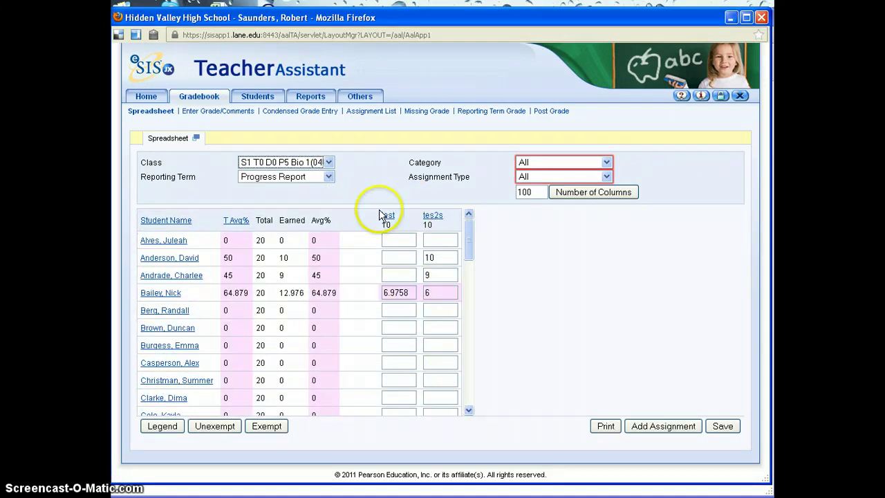
# - Browse the prep's available assignment types under My Preps, then cancel without changes
pyautogui.click(360, 96)
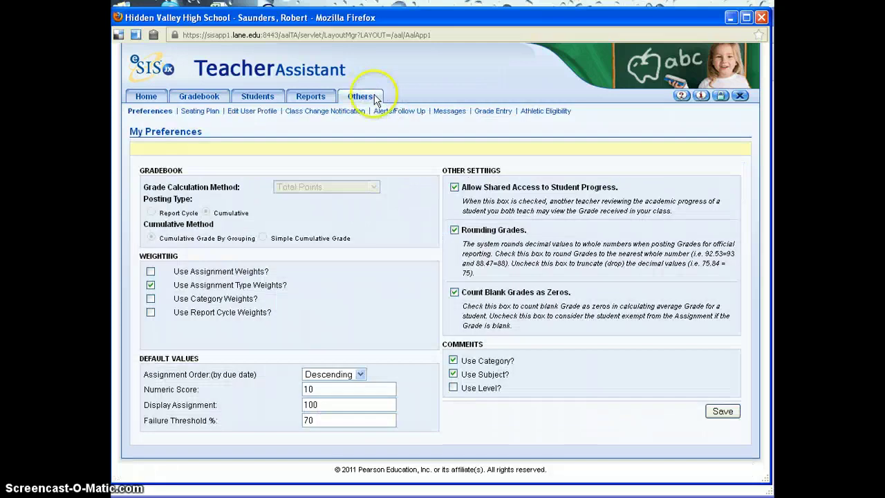
pyautogui.click(226, 152)
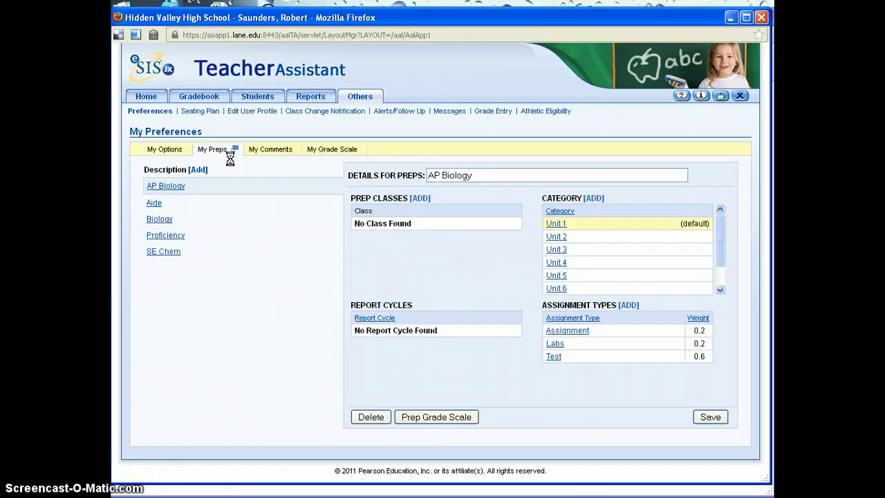
pyautogui.click(628, 305)
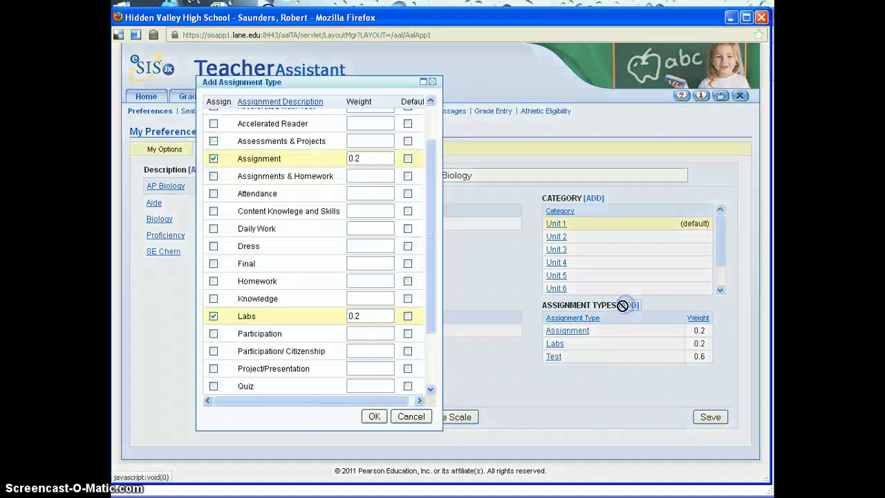
pyautogui.click(432, 220)
pyautogui.moveTo(432, 220)
pyautogui.mouseDown()
pyautogui.moveTo(432, 188)
pyautogui.moveTo(432, 316)
pyautogui.mouseUp()
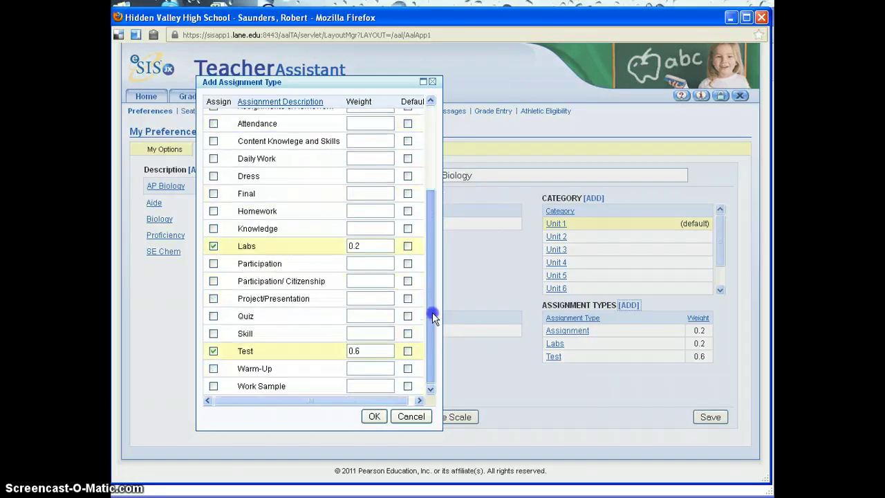
pyautogui.click(411, 417)
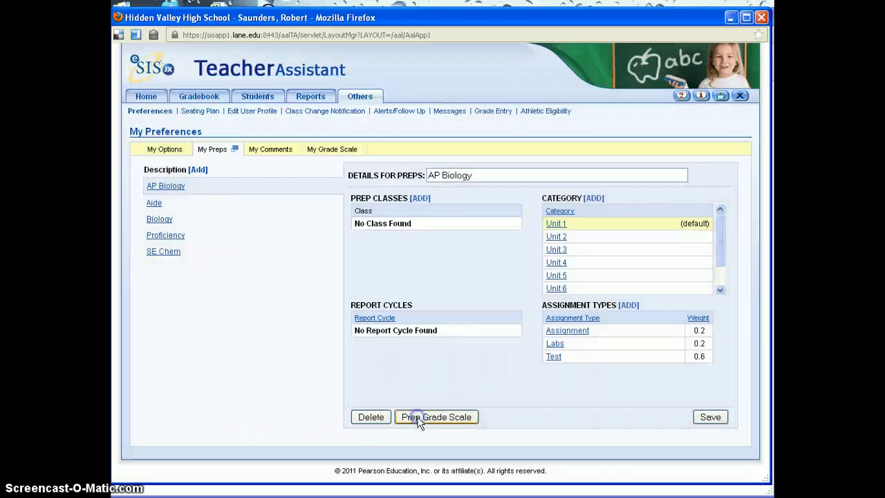
# - Untick Assignments & Homework for Biology, clear its weight, and confirm the change
pyautogui.click(160, 218)
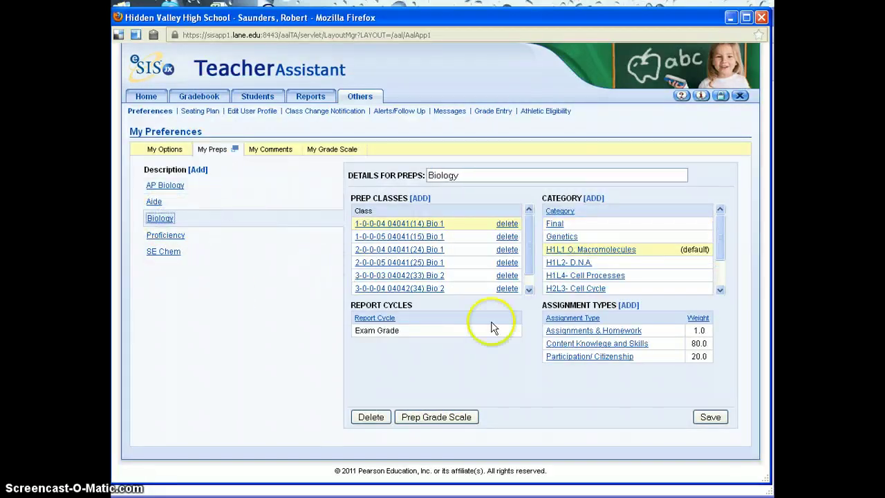
pyautogui.click(629, 305)
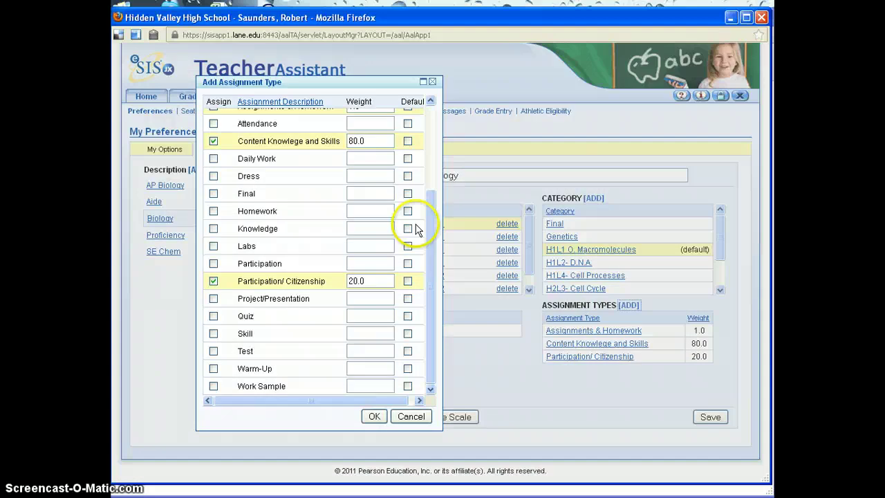
pyautogui.scroll(3, 313, 184)
pyautogui.click(214, 223)
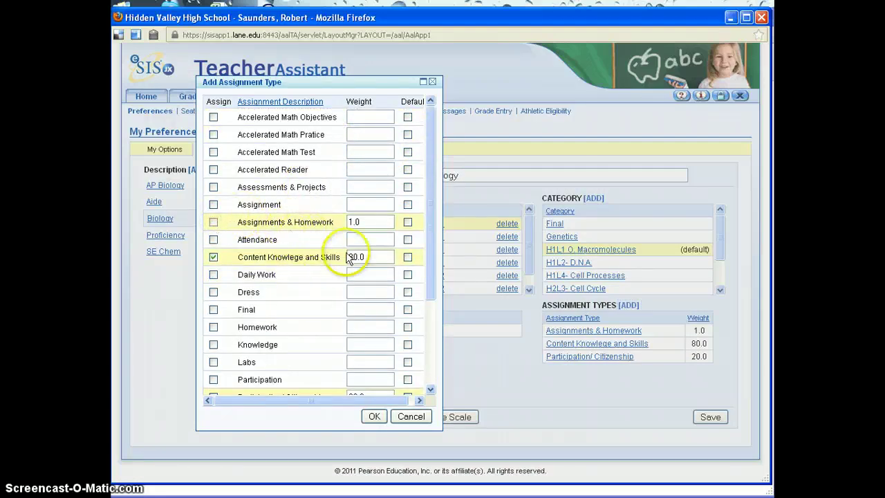
pyautogui.click(370, 223)
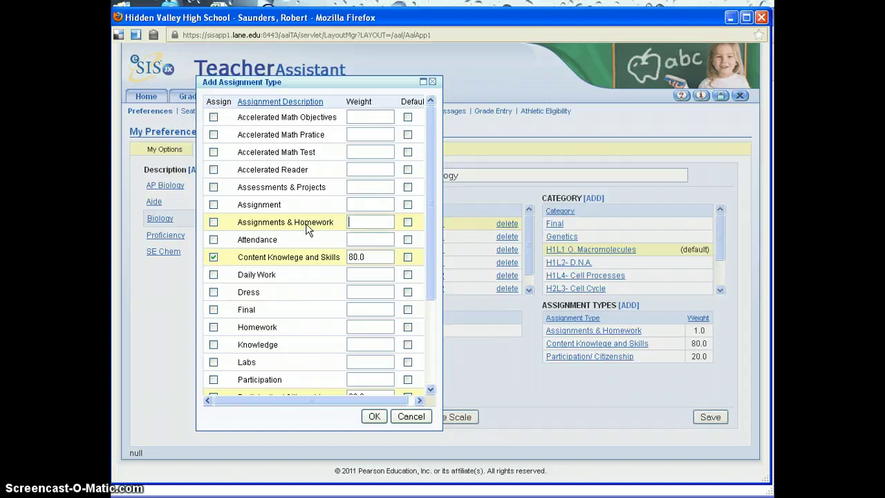
pyautogui.click(374, 417)
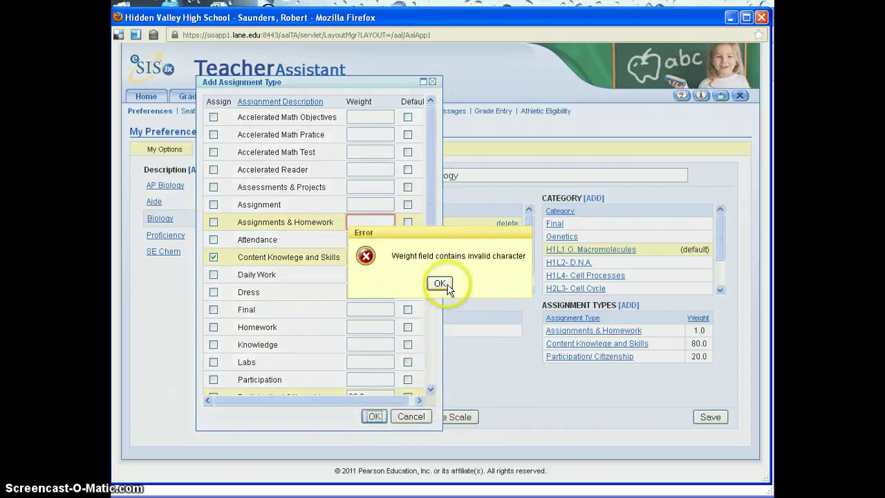
pyautogui.click(442, 285)
pyautogui.click(373, 416)
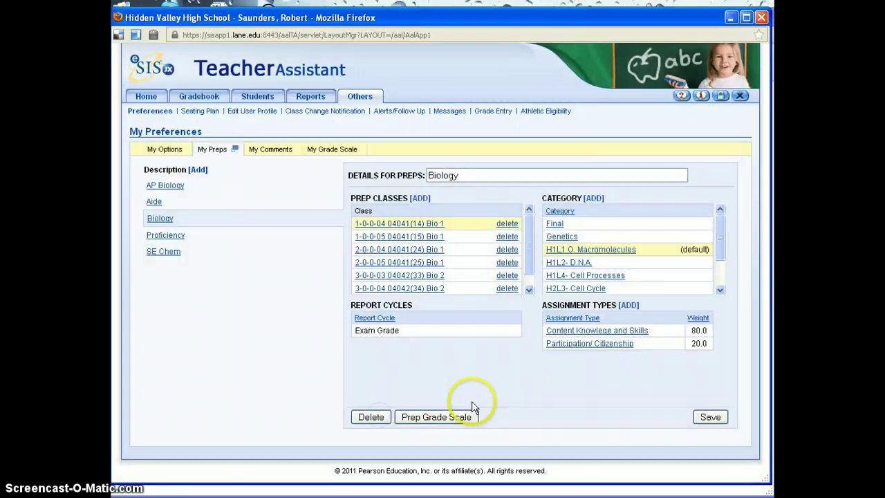
# - Save the Biology prep and reopen it to confirm the 80 and 20 weights
pyautogui.click(710, 417)
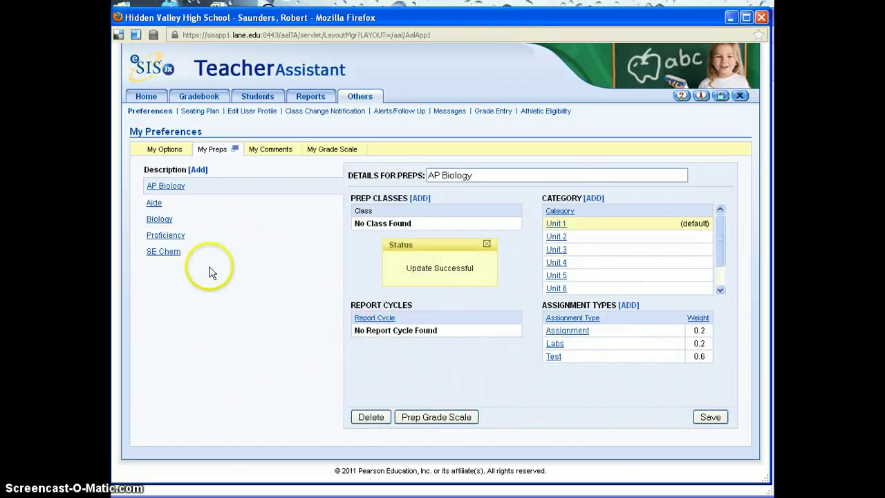
pyautogui.click(160, 218)
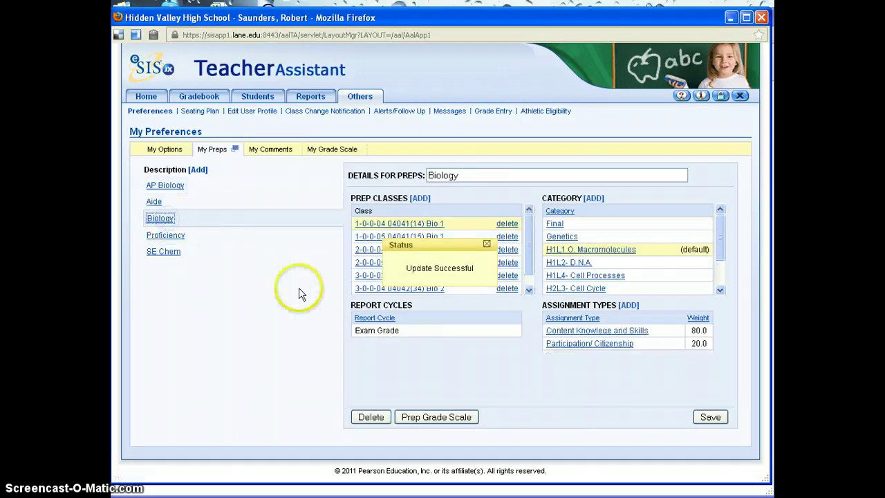